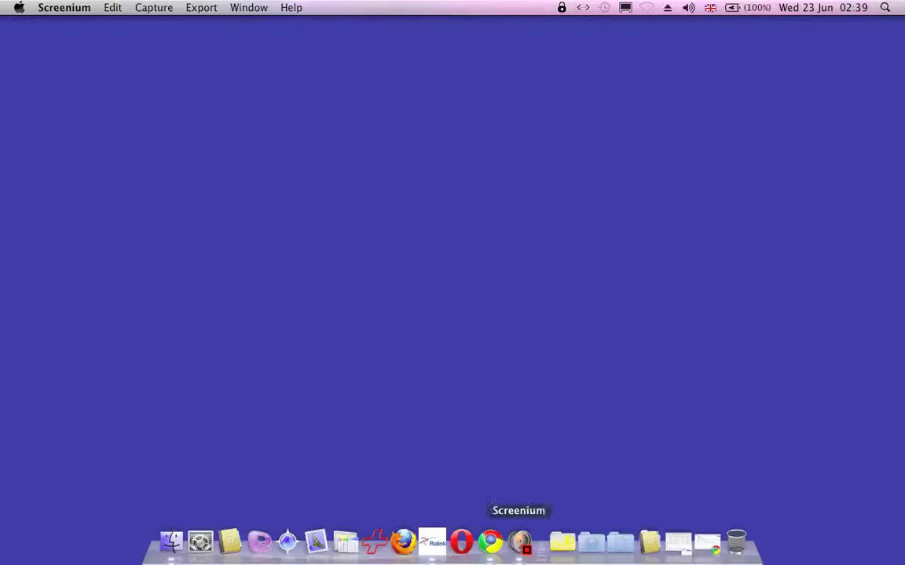
Step: Look through the Downloads, Documents and Applications folders from the Dock
left_click(592, 542)
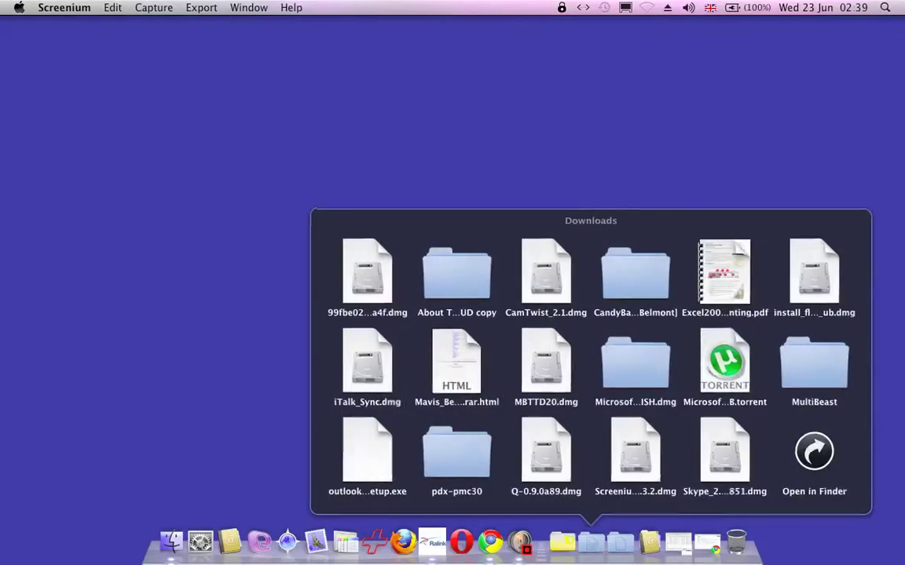
key("Escape")
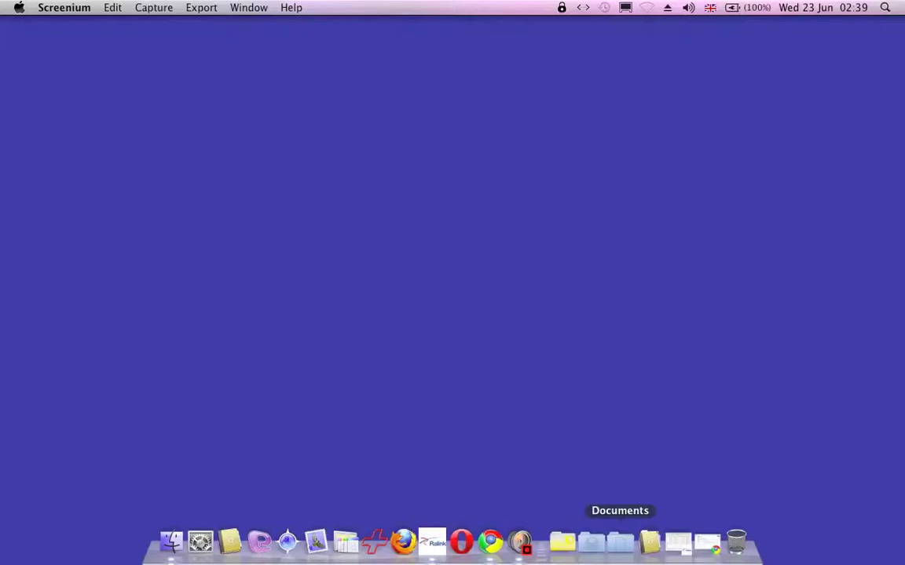
left_click(620, 542)
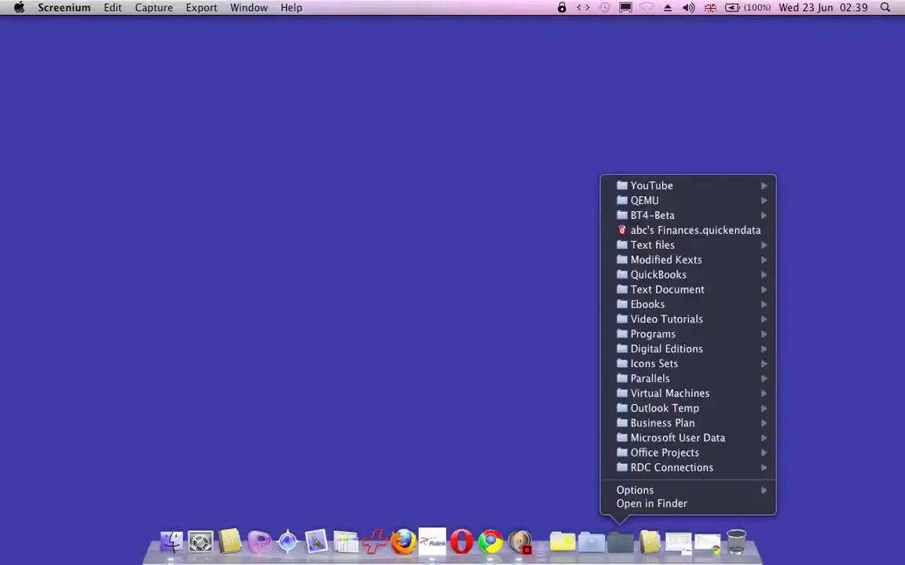
left_click(651, 503)
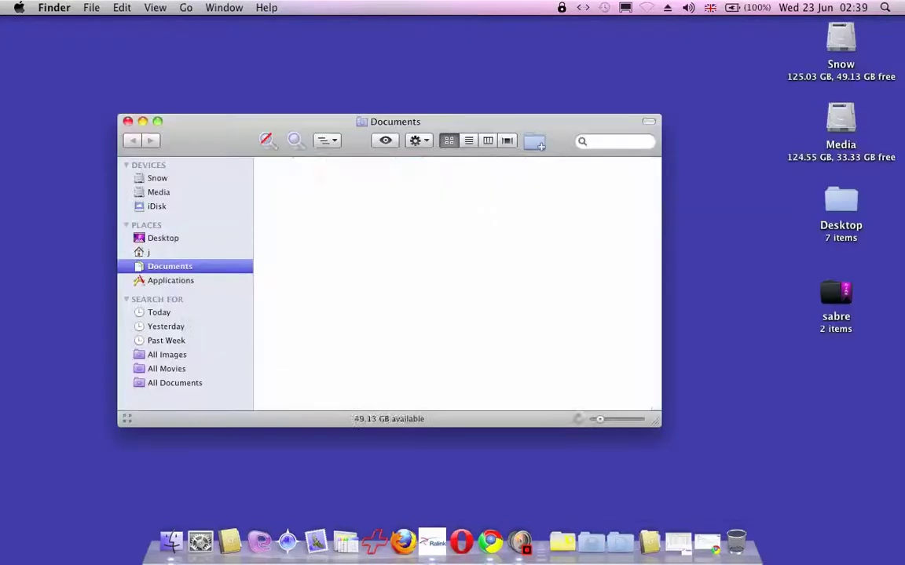
left_click(127, 121)
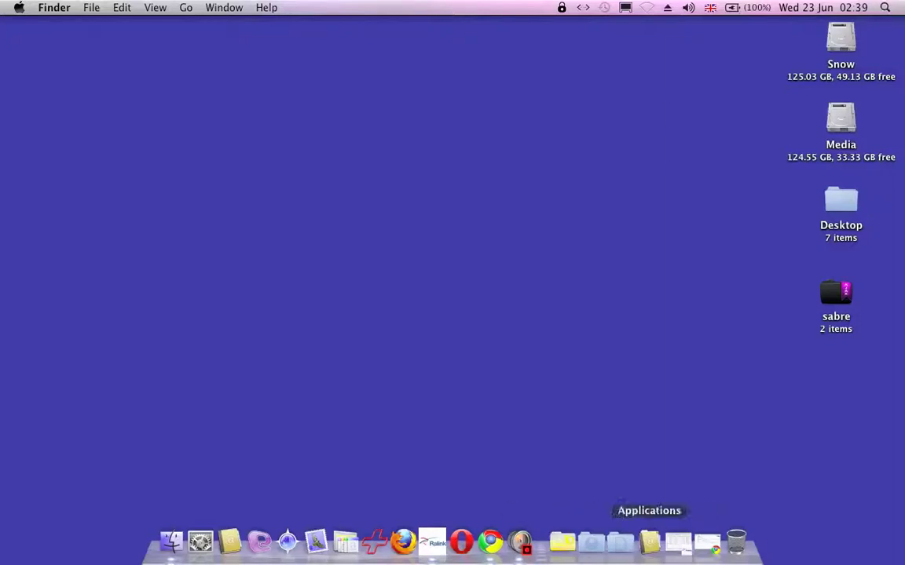
left_click(650, 542)
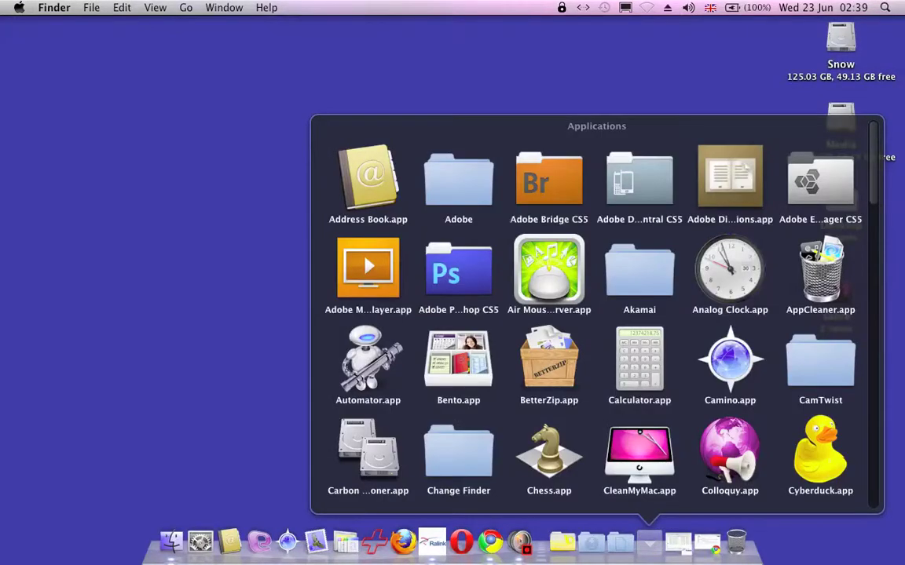
scroll(597, 314, "down", 10)
key("Escape")
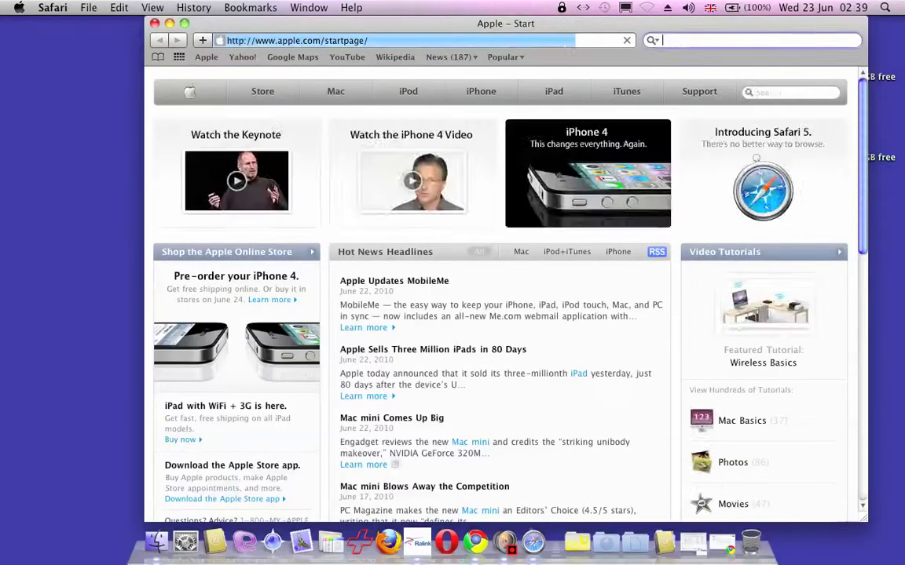
Step: Google 'apple downloads' and open the 'Apple - Downloads - All Categories' result
type("ap")
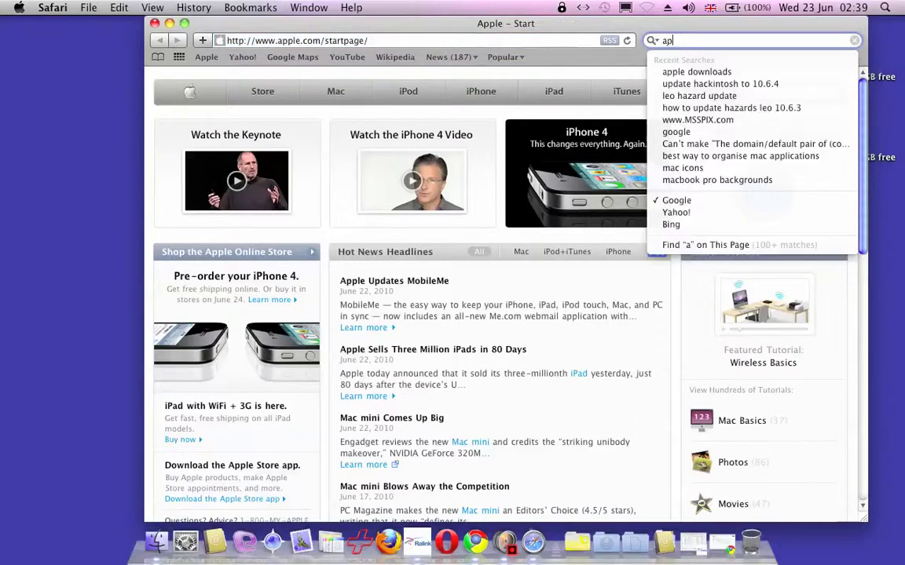
type("ple downl")
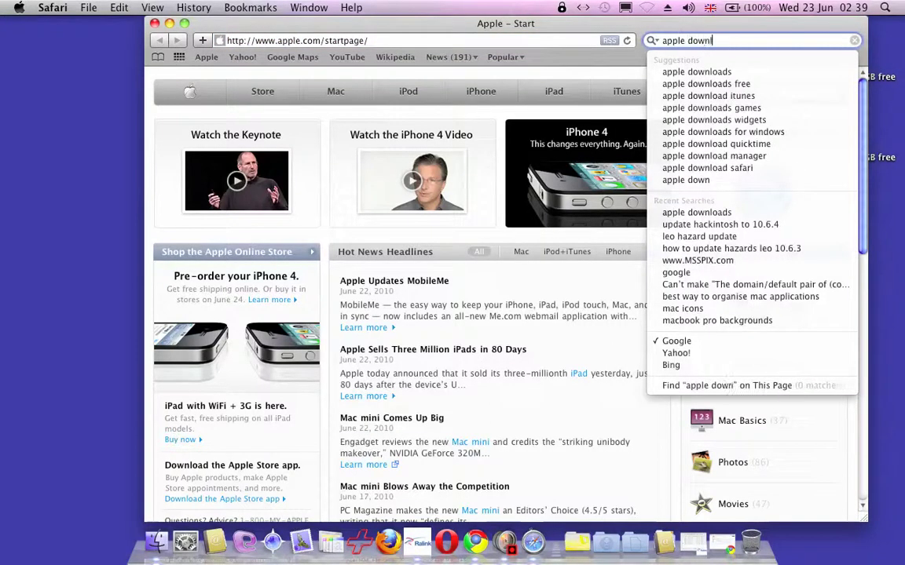
type("oads")
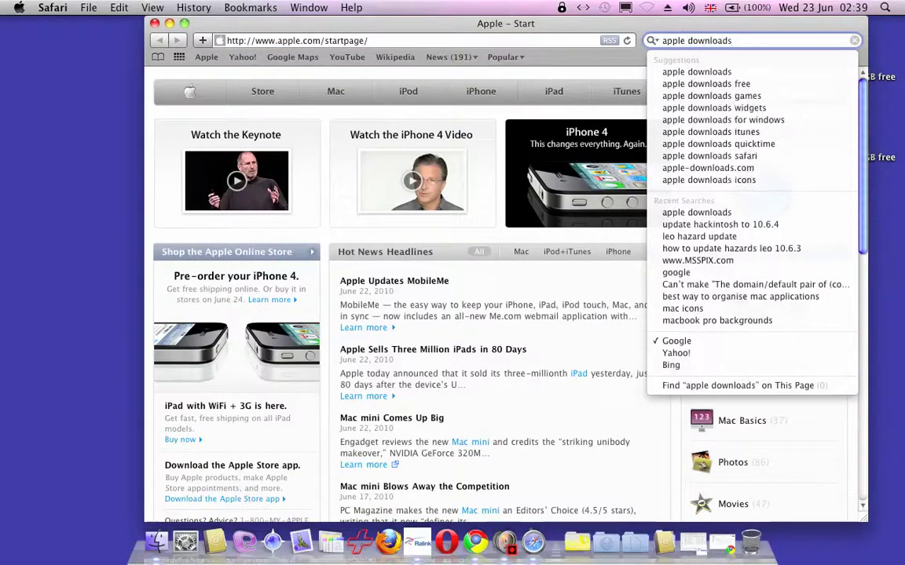
key("Return")
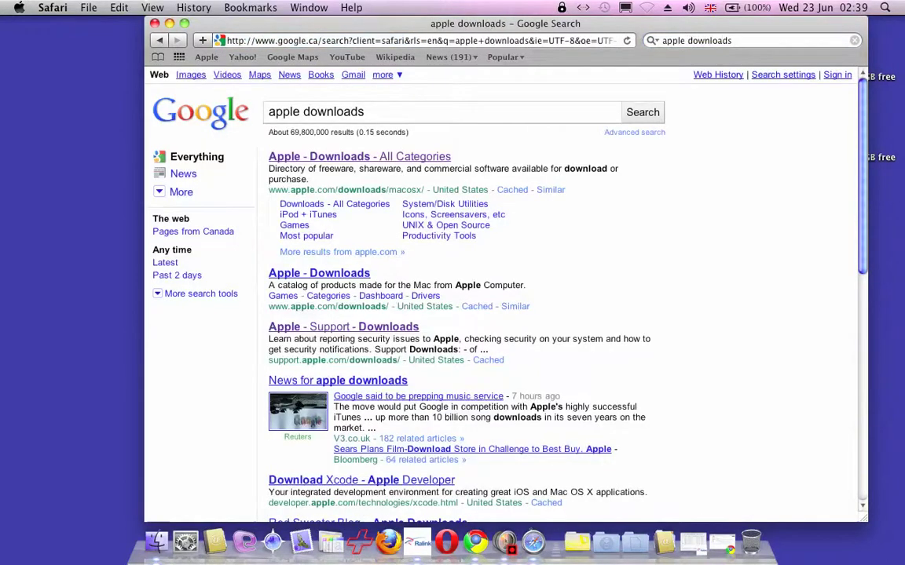
left_click(360, 156)
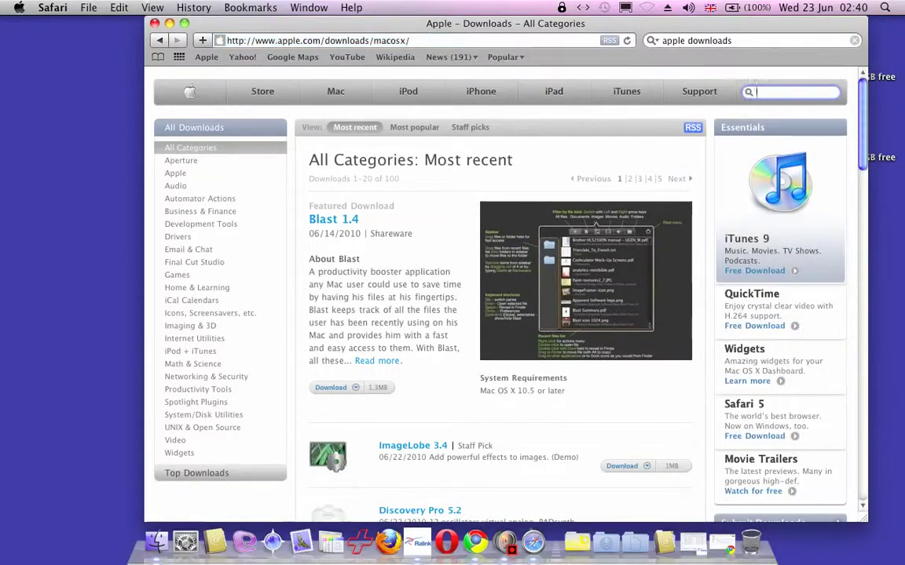
Step: Search apple.com for 'sabre snow', open the Sabre Snow 1.0 download page, then close Safari
type("sabre")
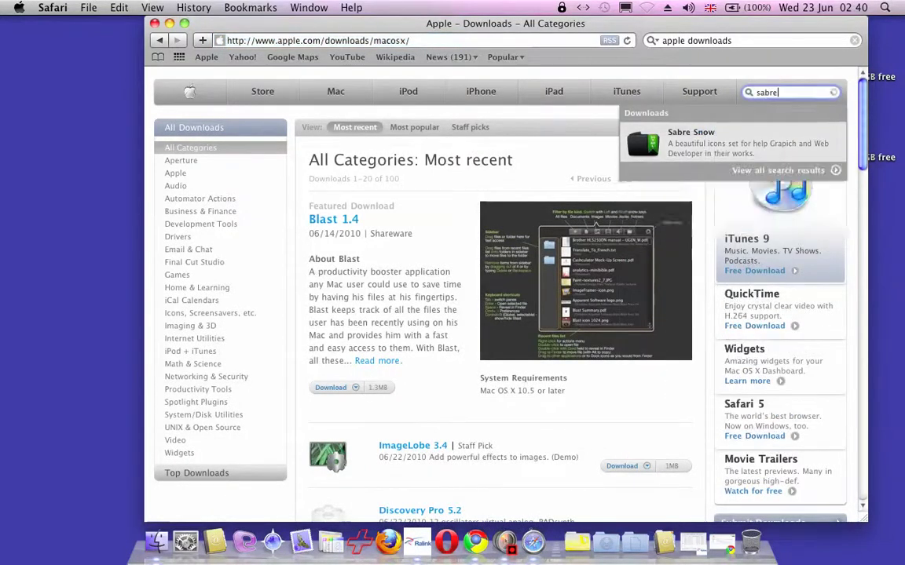
key("Down")
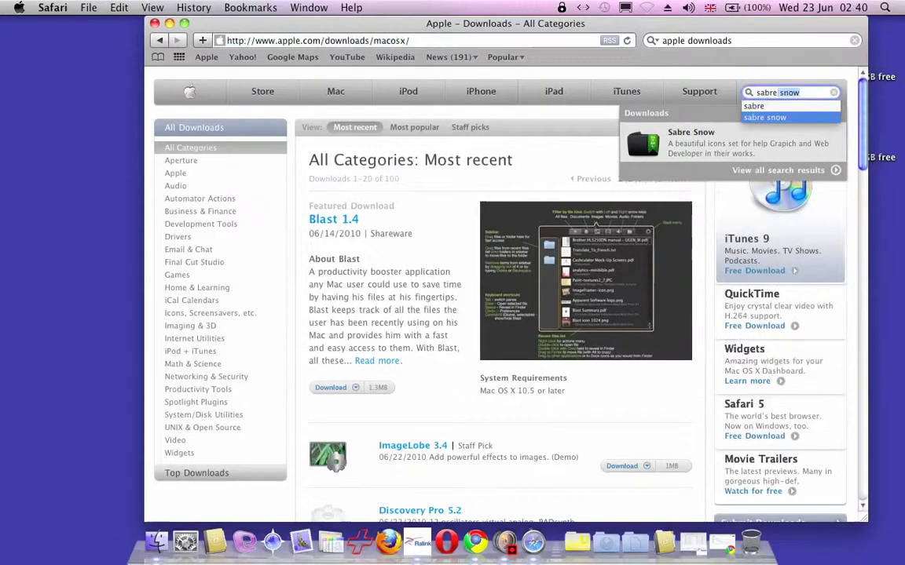
key("BackSpace")
type("snow")
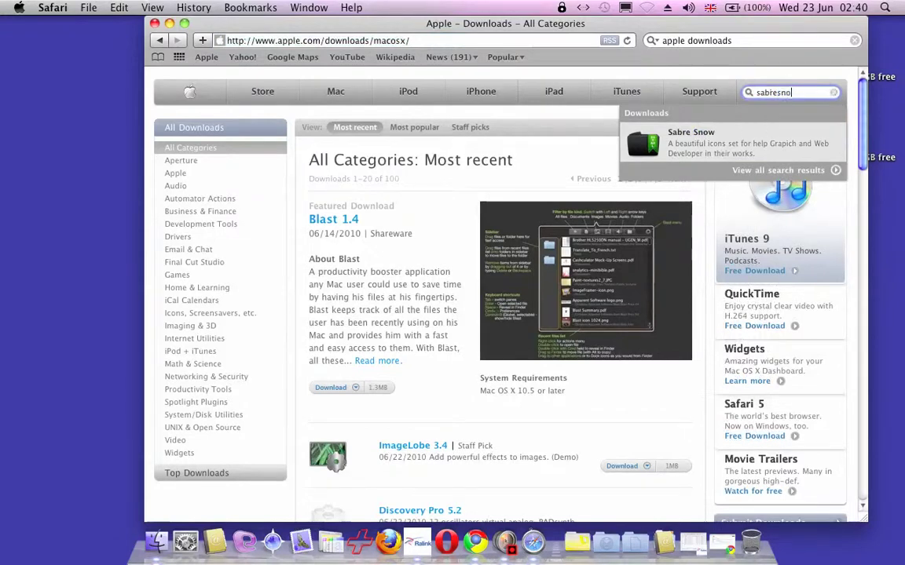
key("Return")
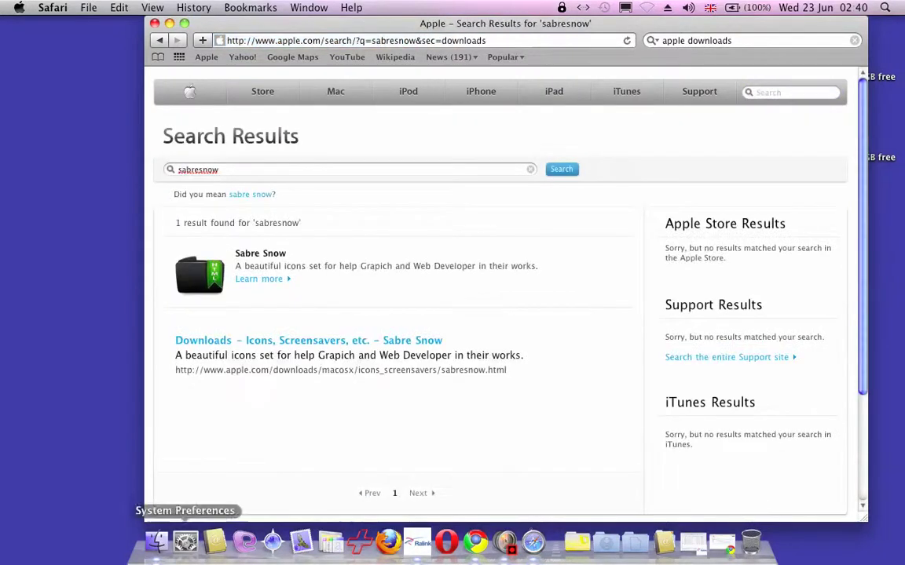
left_click(309, 340)
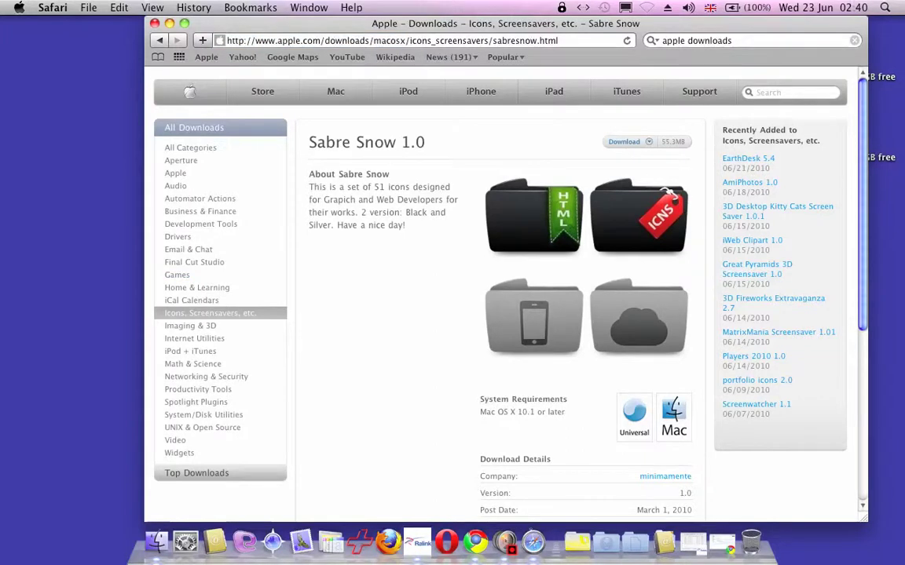
left_click(155, 22)
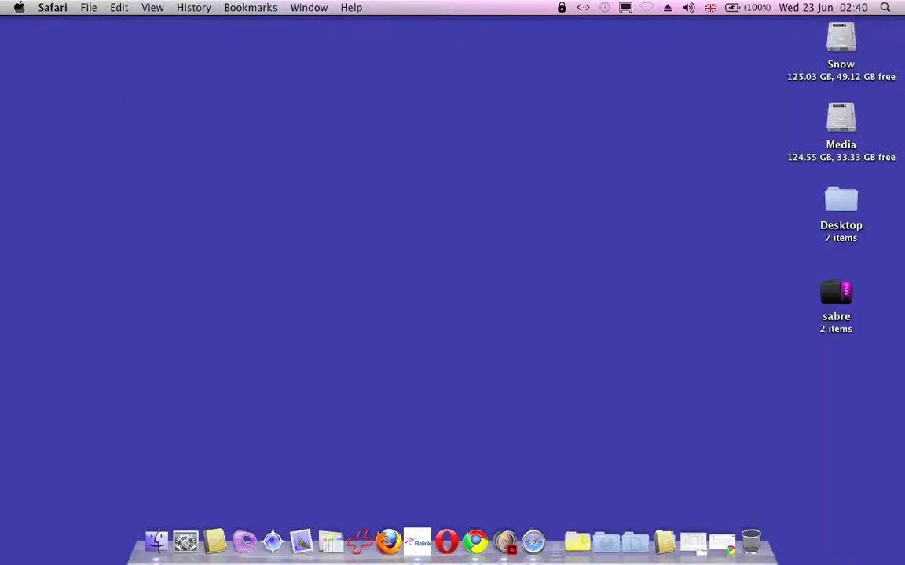
Step: Open the sabre folder, then snow_sabre_silver, then snow_sabre_ICNS
left_click(835, 294)
key("super+o")
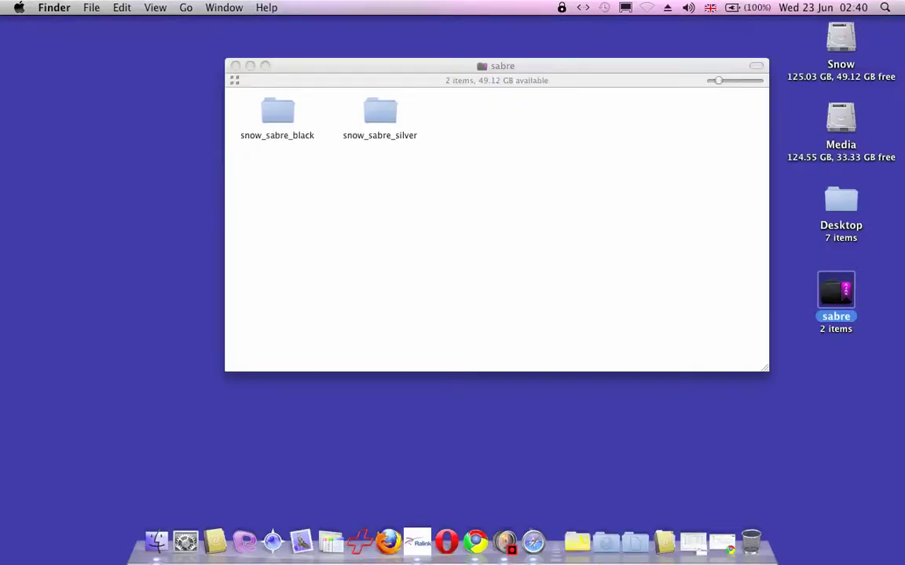
key("Right")
key("Right")
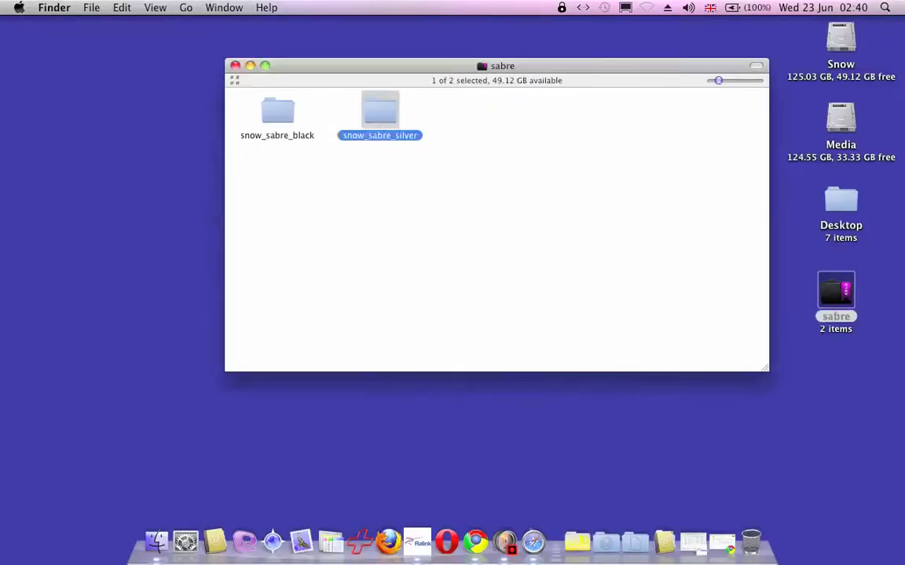
key("Left")
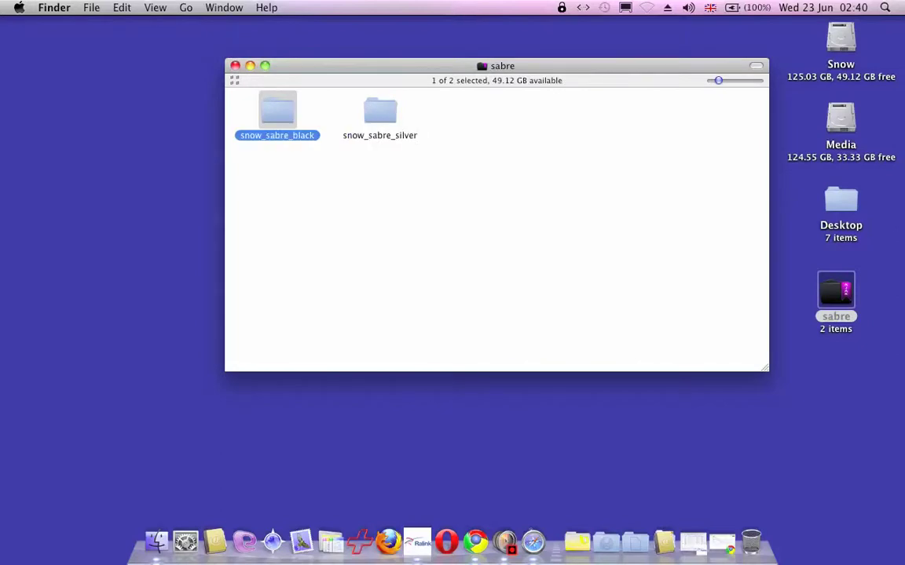
key("Right")
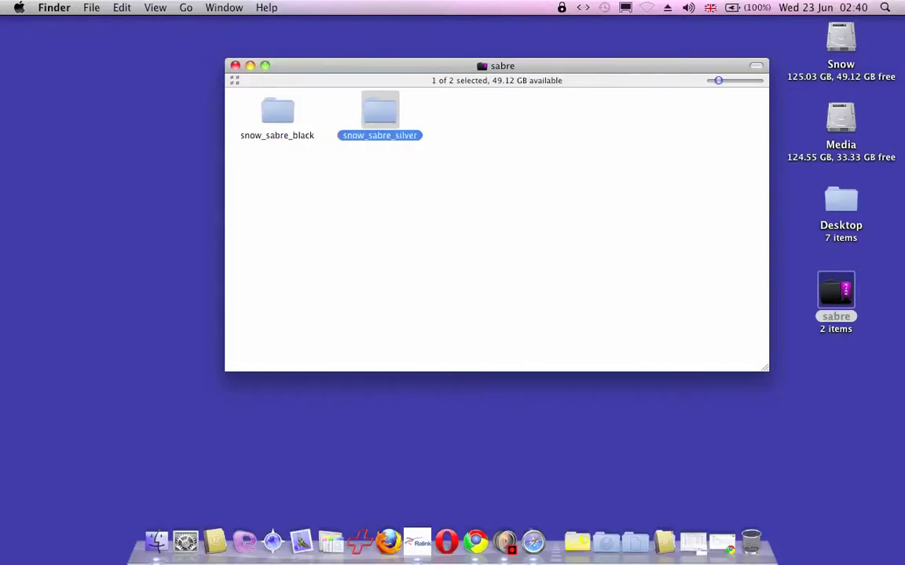
key("super+o")
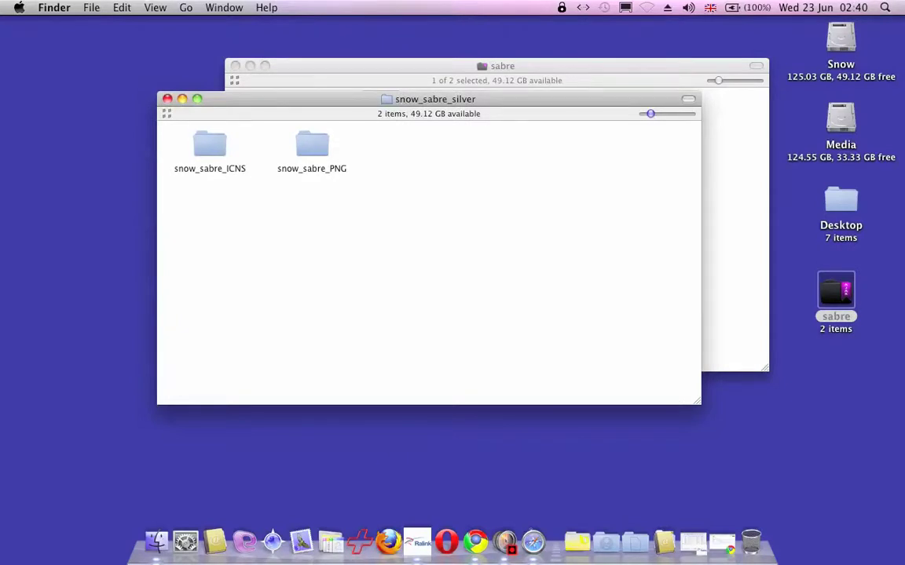
key("Right")
key("super+o")
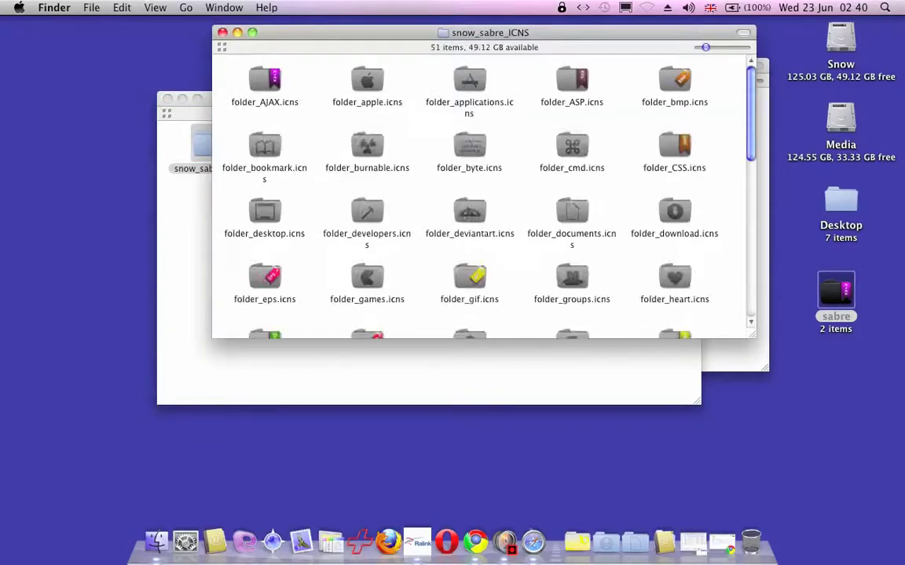
Step: Close the snow_sabre_silver and sabre windows, leaving only snow_sabre_ICNS open
key("super+grave")
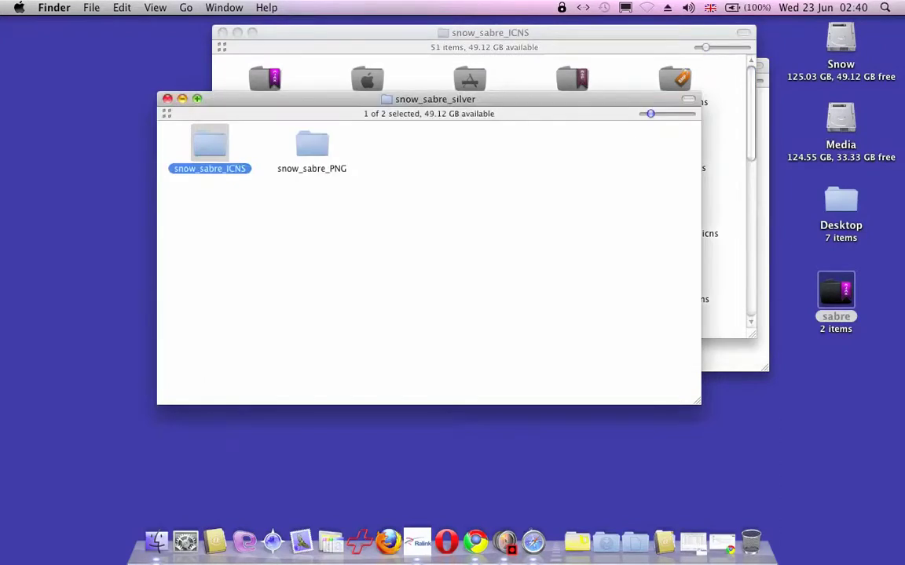
key("super+w")
key("super+grave")
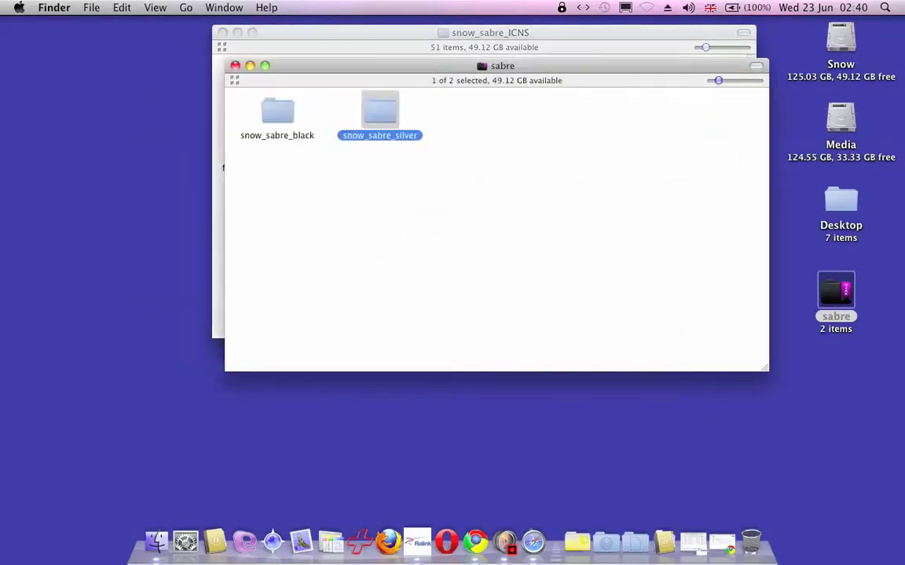
key("super+w")
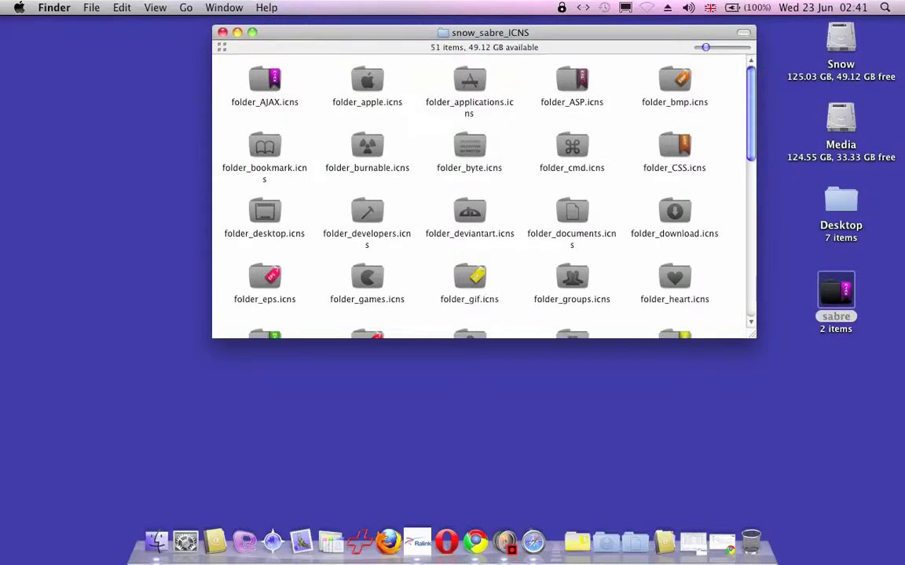
Step: Browse the snow_sabre_ICNS icon files and select folder_apple.icns
scroll(480, 189, "down", 2)
scroll(481, 189, "down", 10)
scroll(480, 189, "up", 10)
scroll(480, 189, "down", 5)
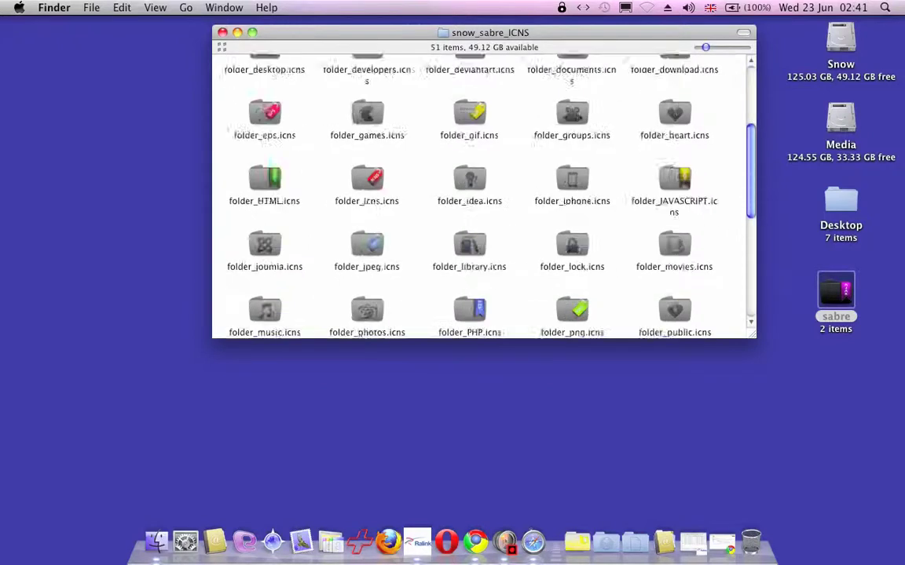
scroll(480, 189, "down", 5)
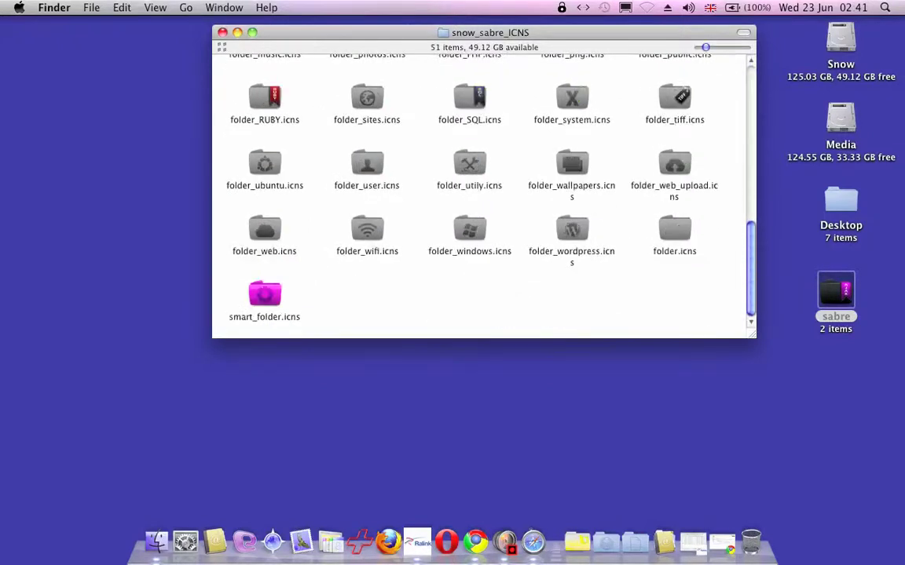
scroll(481, 188, "up", 5)
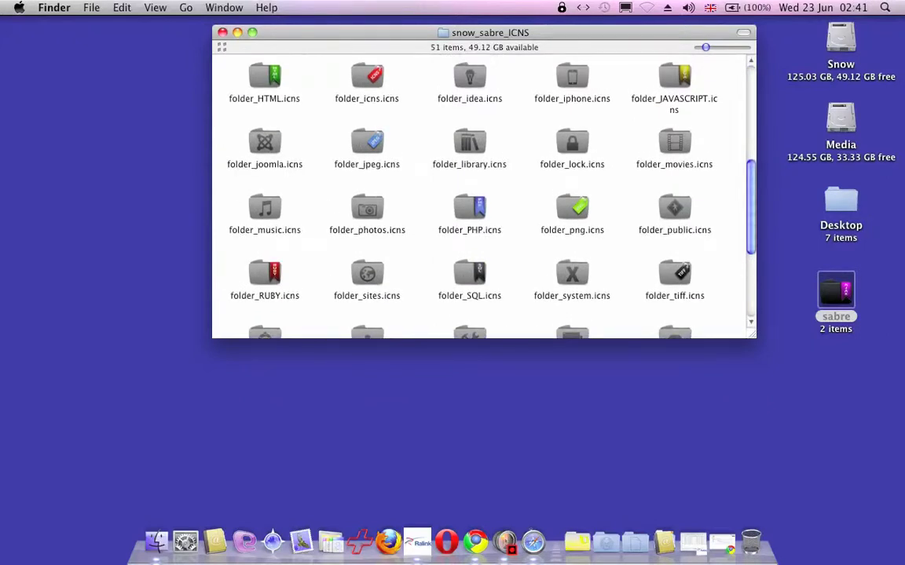
scroll(480, 188, "up", 4)
scroll(480, 189, "up", 3)
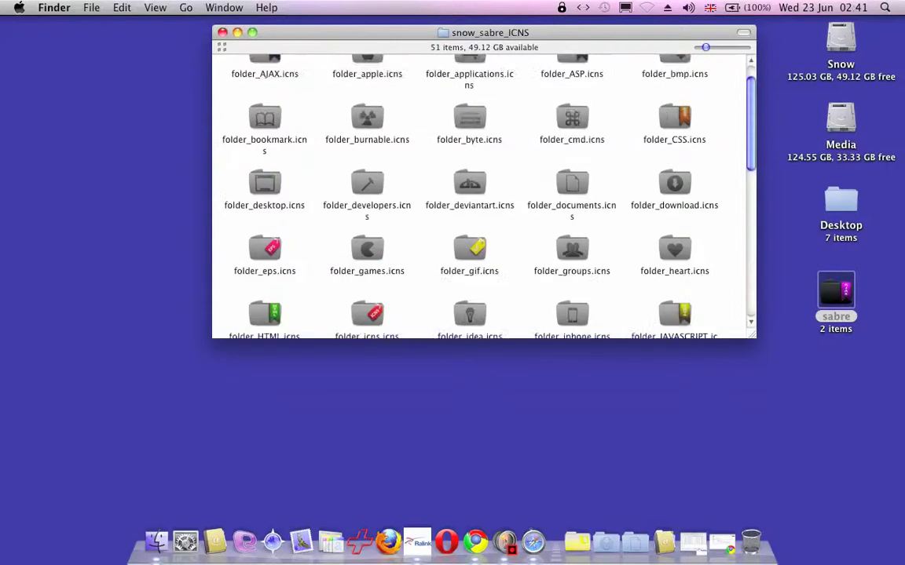
scroll(480, 188, "up", 1)
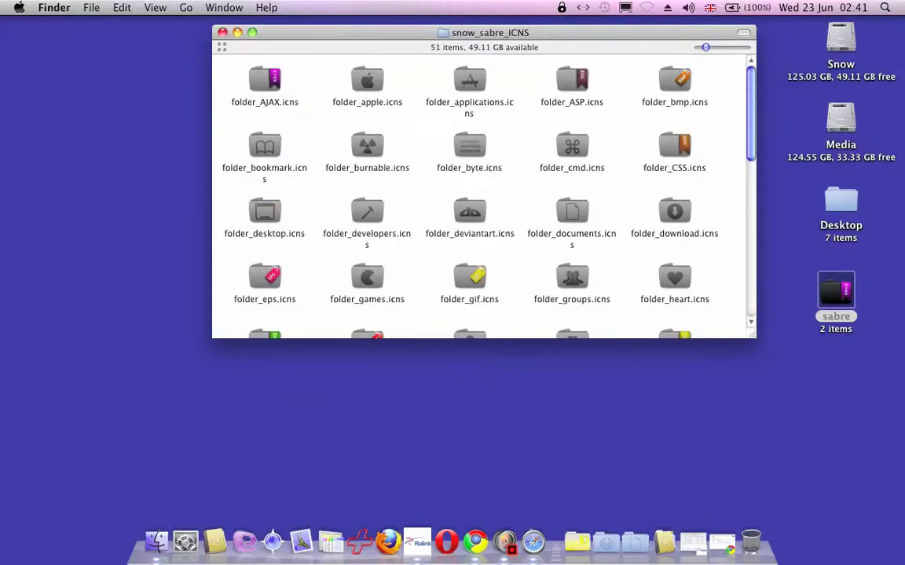
left_click(367, 80)
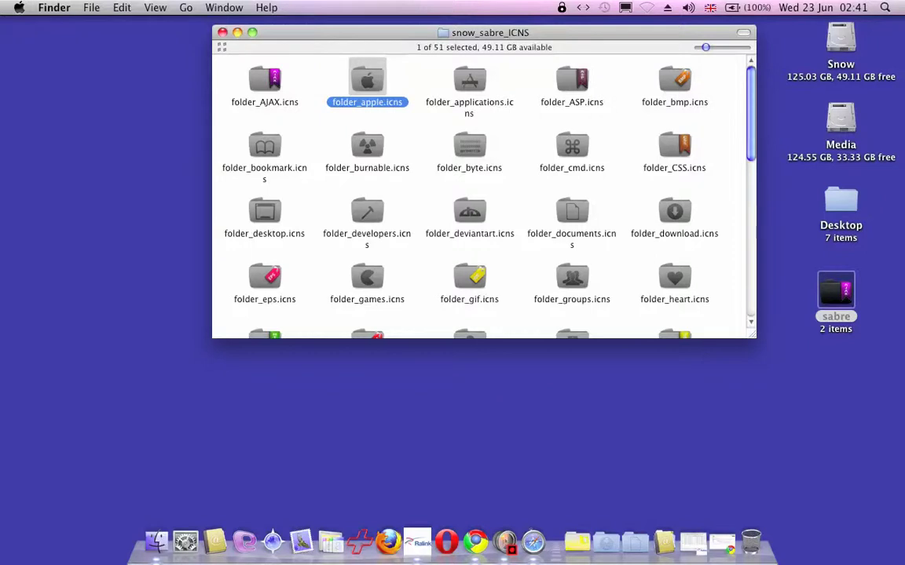
Step: Open Get Info for folder_apple.icns and close the snow_sabre_ICNS window
right_click(373, 77)
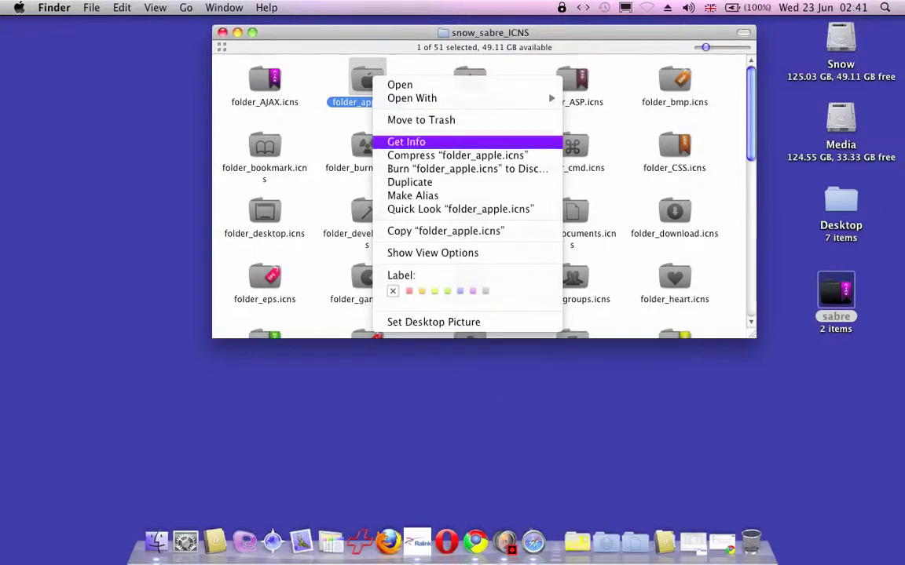
left_click(483, 141)
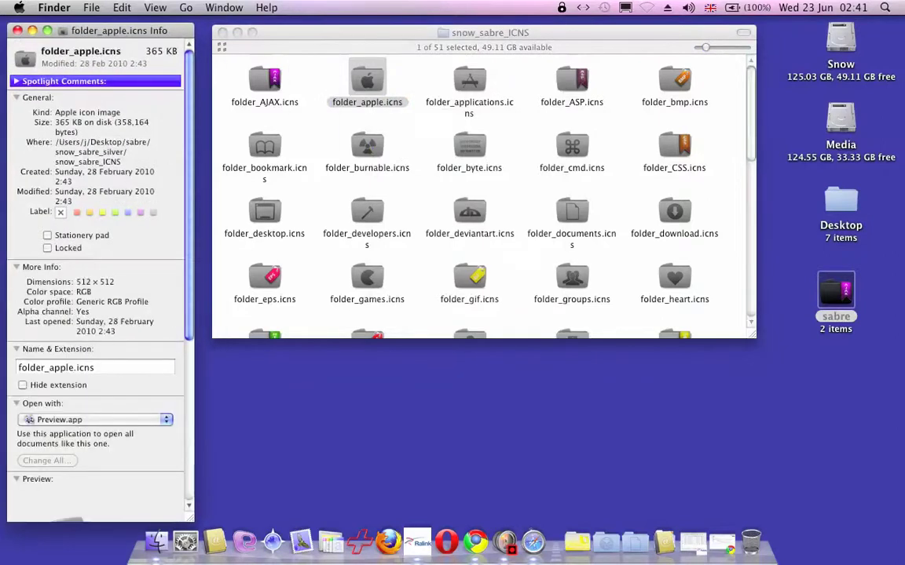
key("super+w")
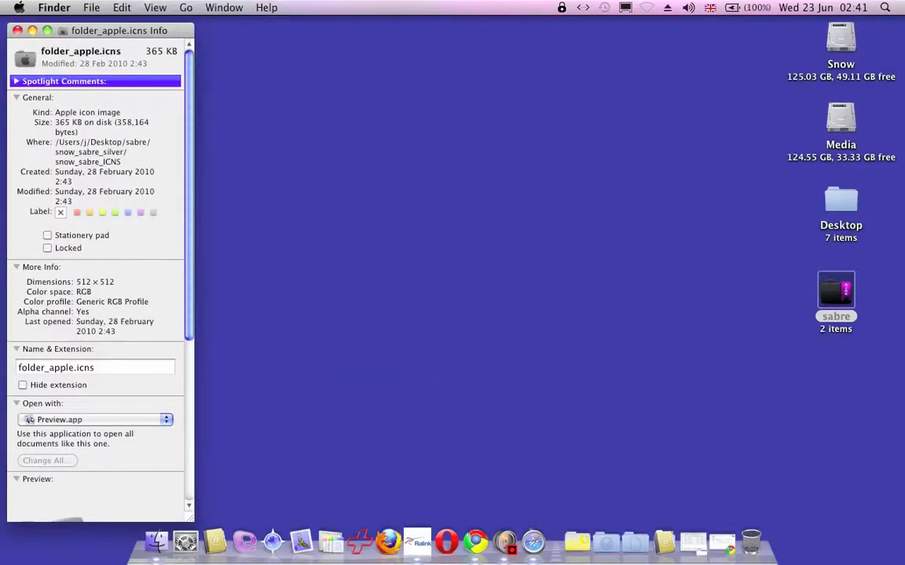
left_click(840, 202)
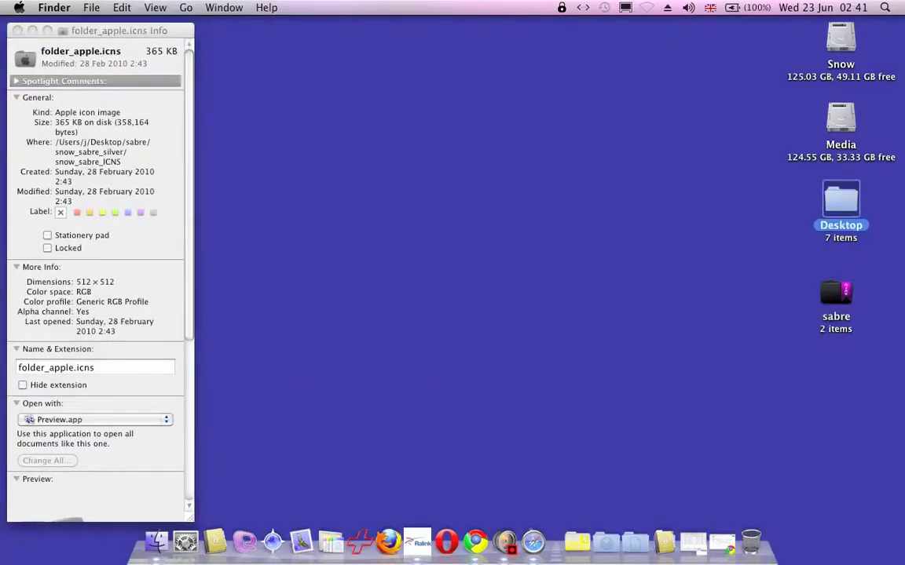
Step: Open Get Info for the Desktop folder, then return to the folder_apple.icns Info window
right_click(837, 206)
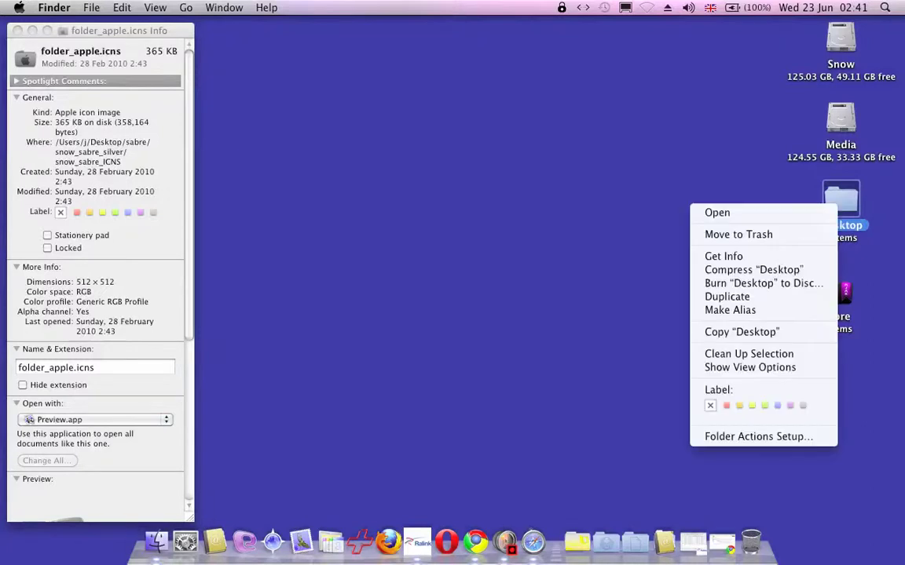
left_click(723, 256)
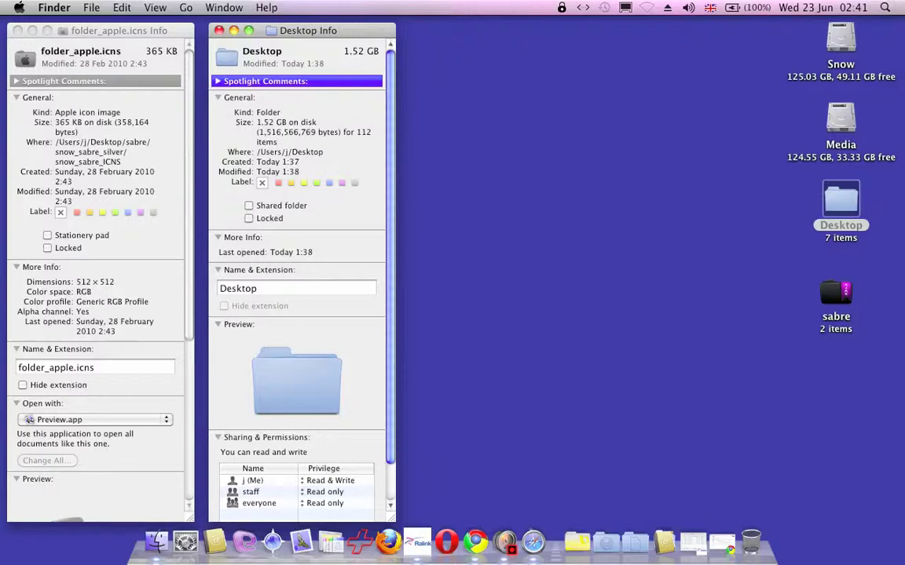
key("super+grave")
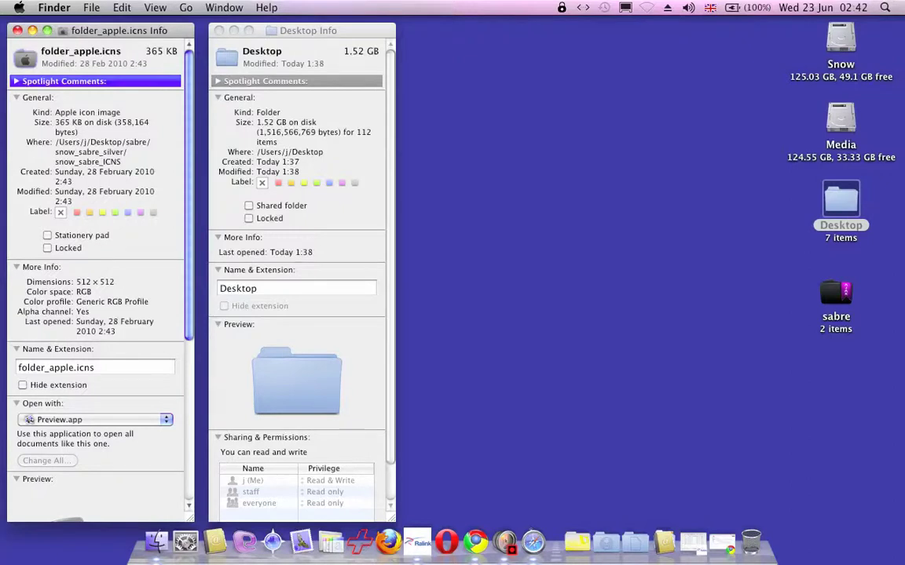
Step: Copy folder_apple.icns's icon and paste it onto the Desktop folder's icon in its Info window
left_click(121, 7)
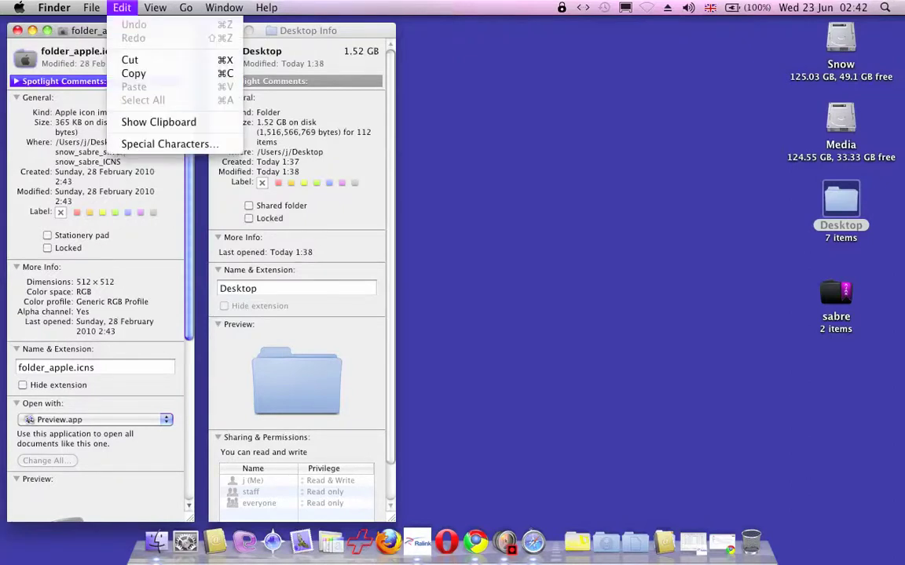
key("Down")
key("Down")
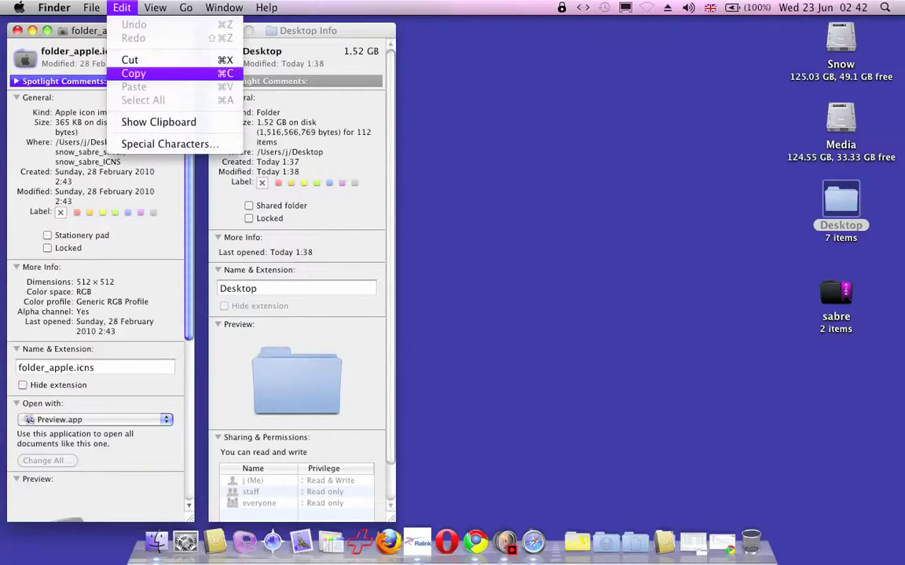
key("Return")
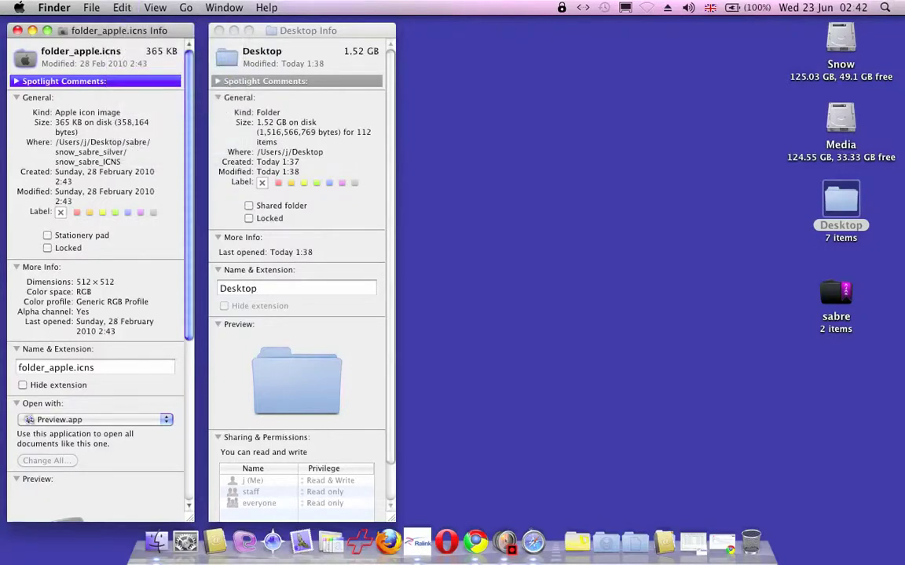
key("super+grave")
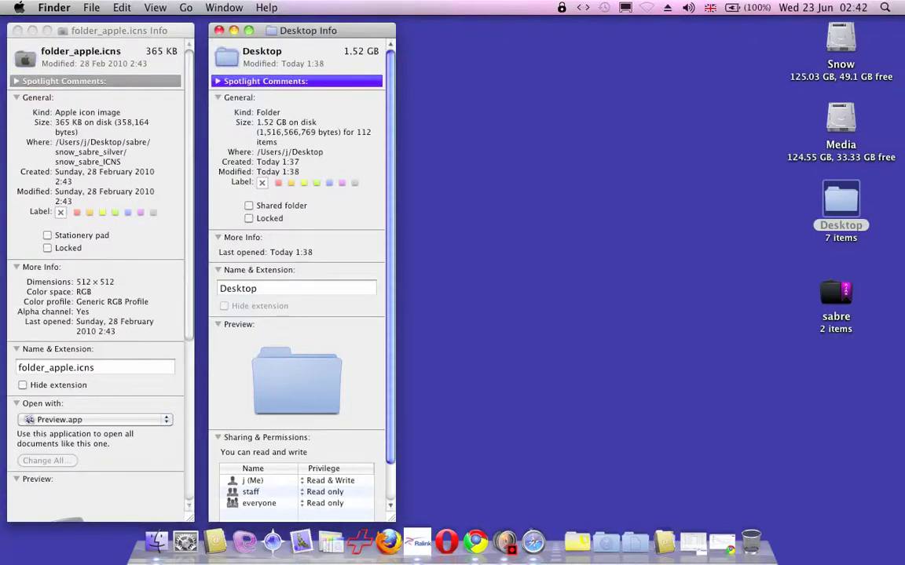
left_click(122, 7)
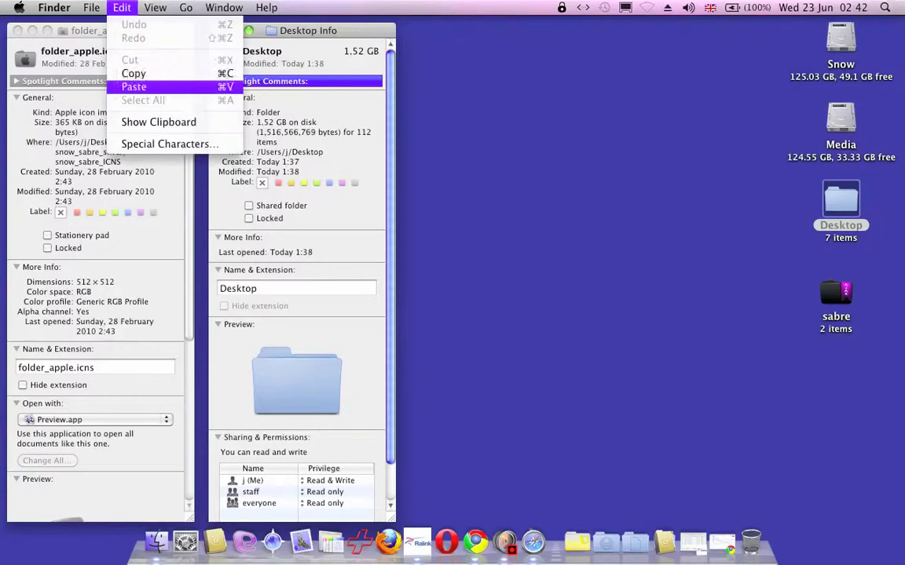
left_click(133, 86)
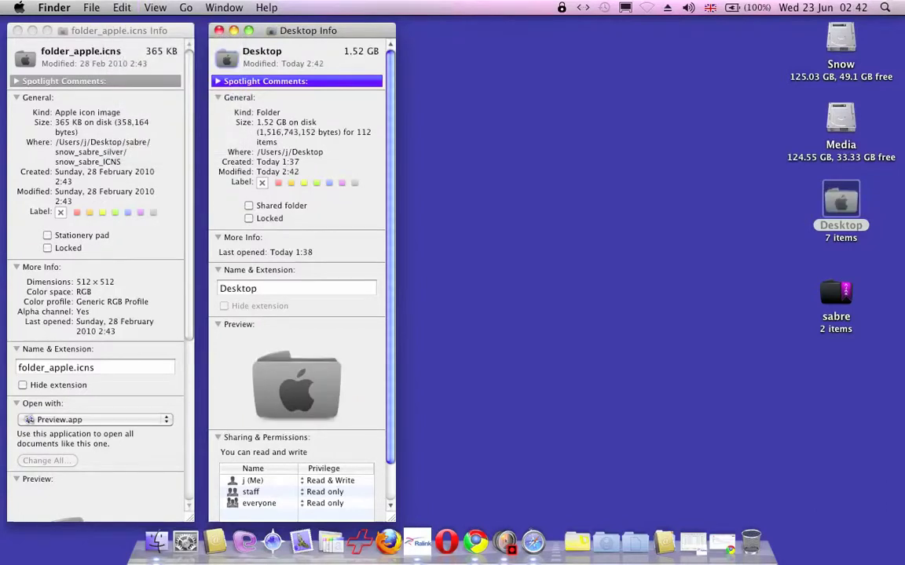
Step: Close both Info windows and deselect the Desktop folder to show its grey Apple icon
left_click(219, 30)
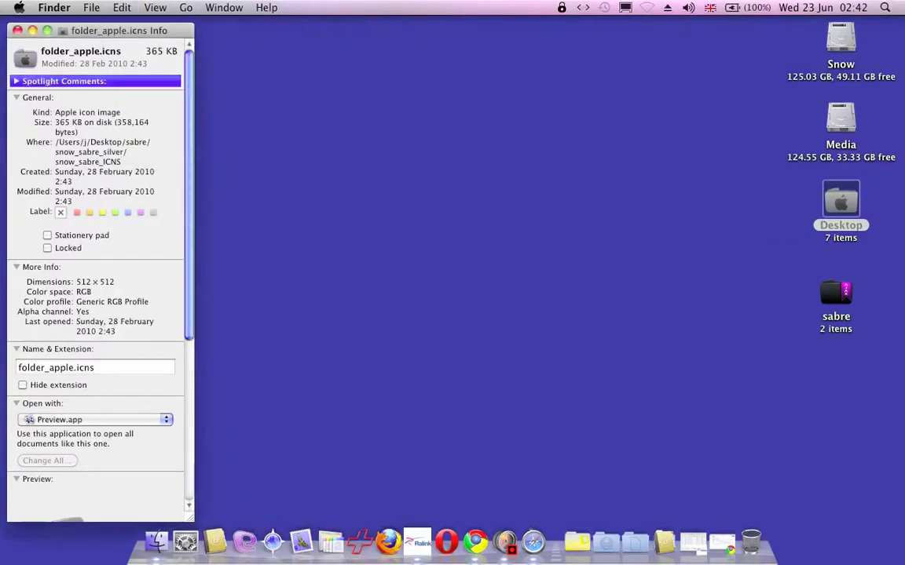
left_click(17, 30)
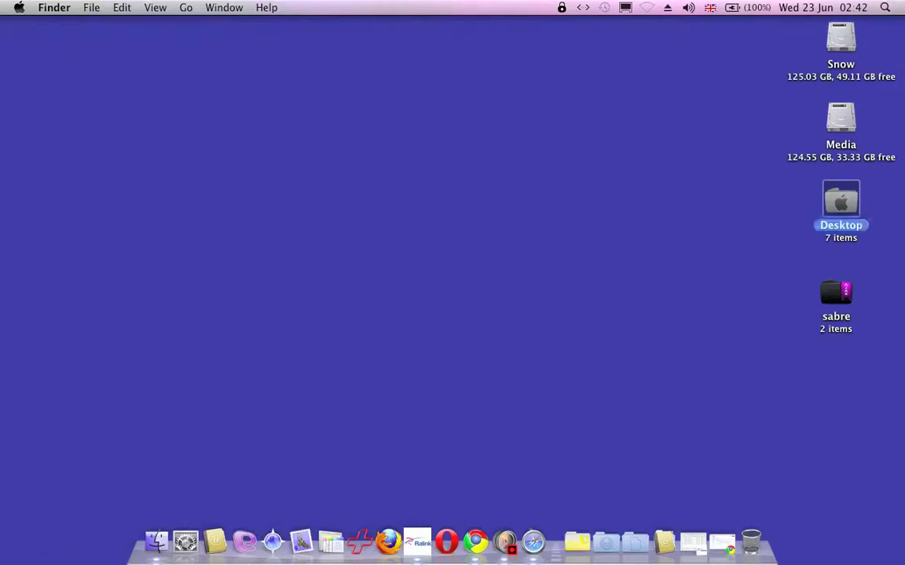
left_click_drag(807, 178, 869, 232)
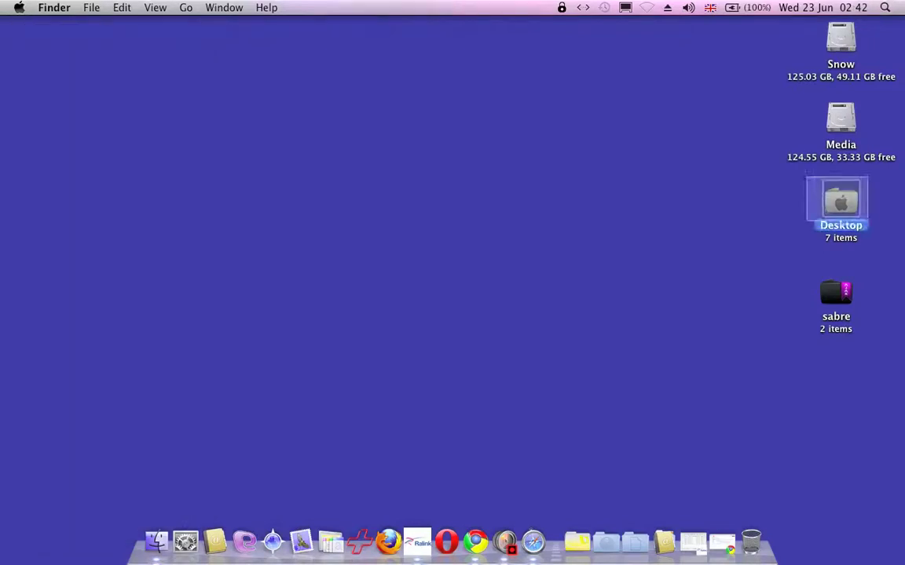
left_click(754, 189)
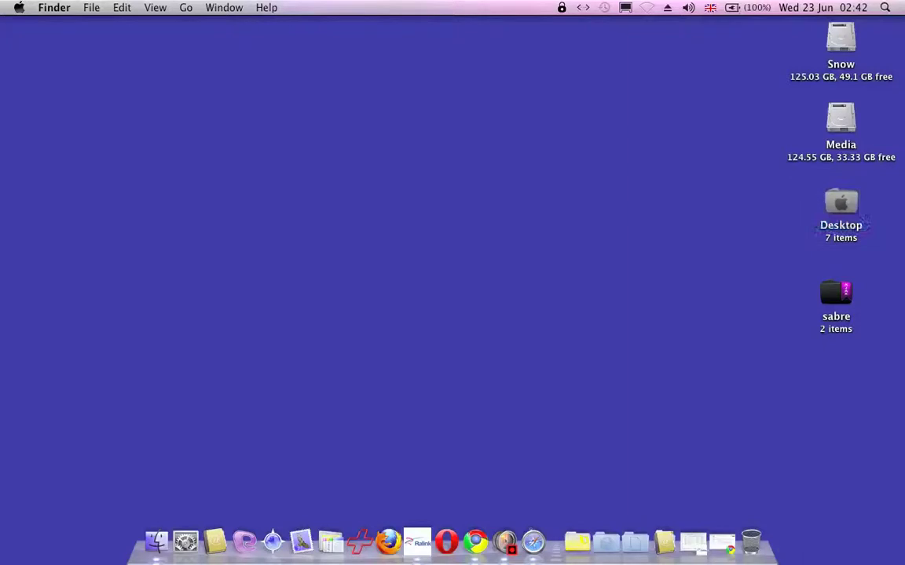